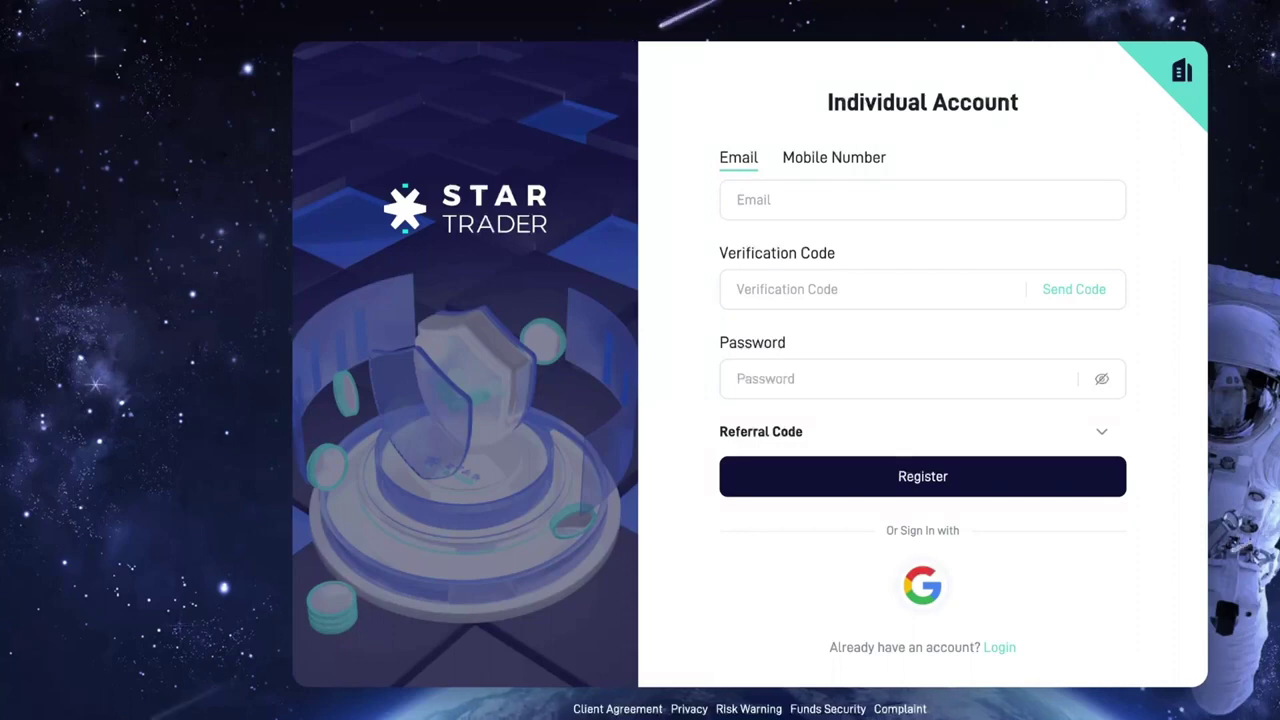
Sign up for the individual account using Google.
{"action": "left_click", "coordinate": [728, 214]}
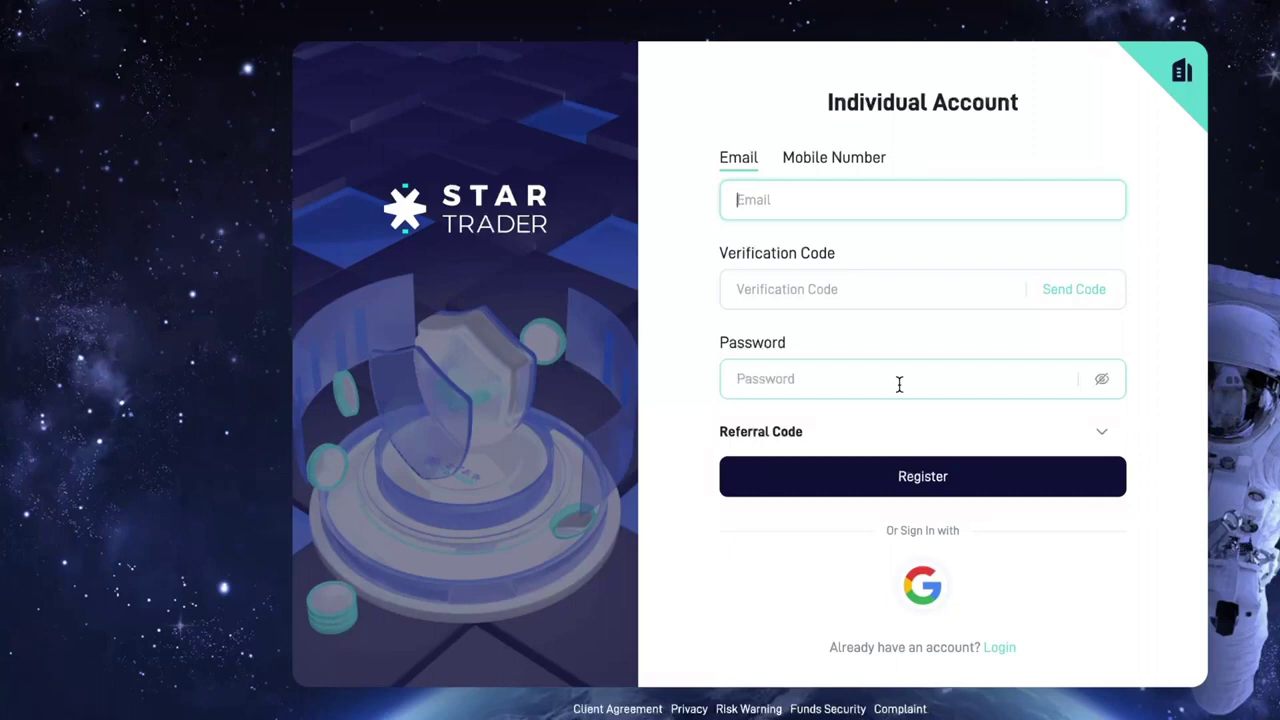
{"action": "left_click", "coordinate": [936, 592]}
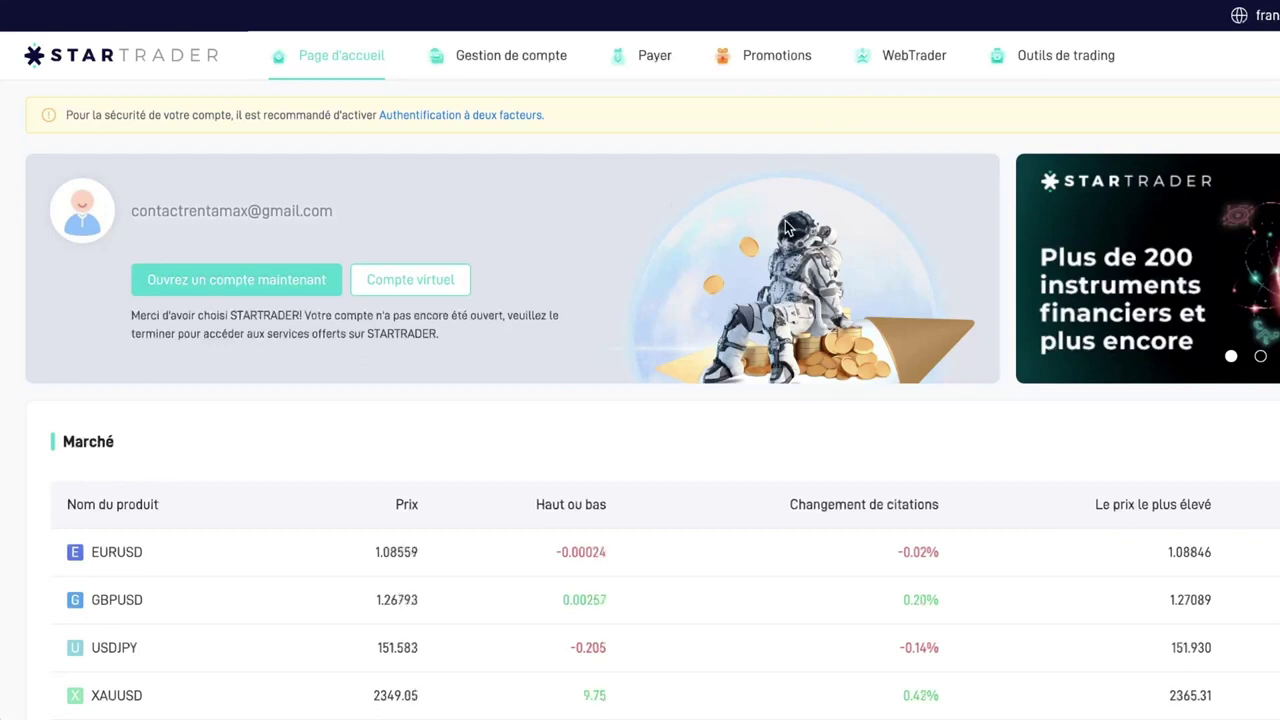
Check which interface languages are available without changing the selected one.
{"action": "left_click", "coordinate": [1268, 20]}
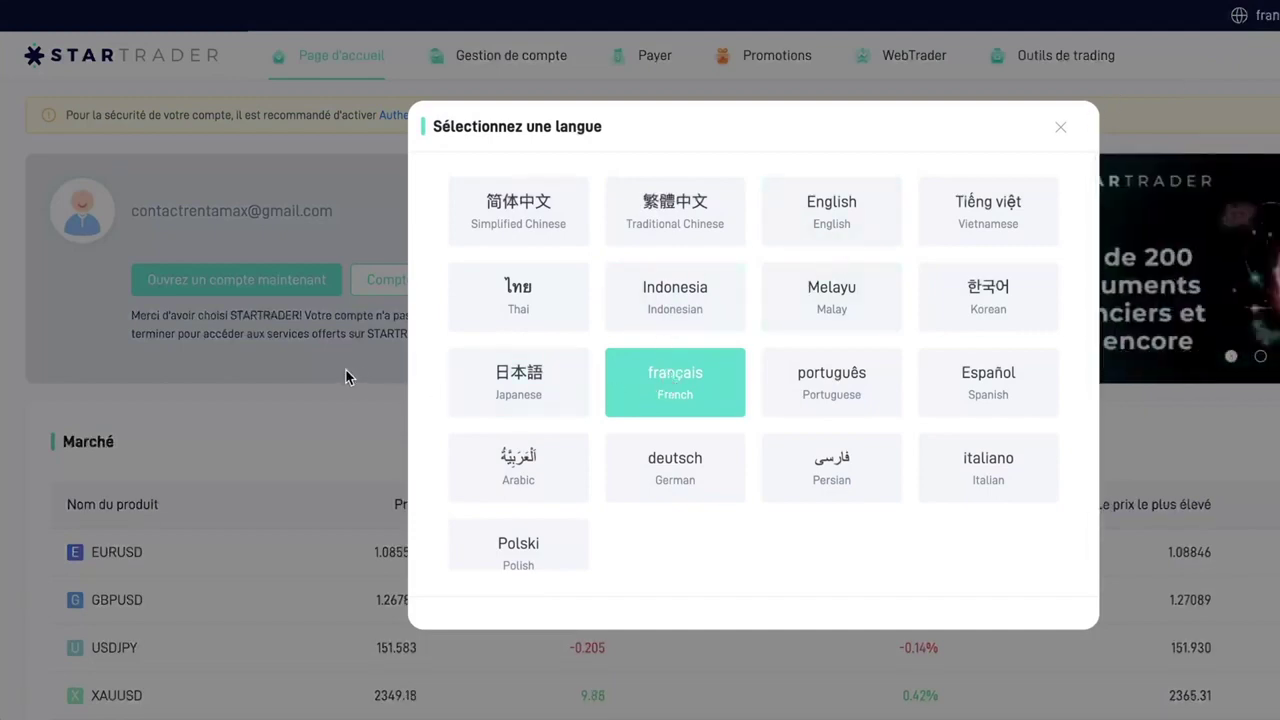
{"action": "left_click", "coordinate": [1061, 131]}
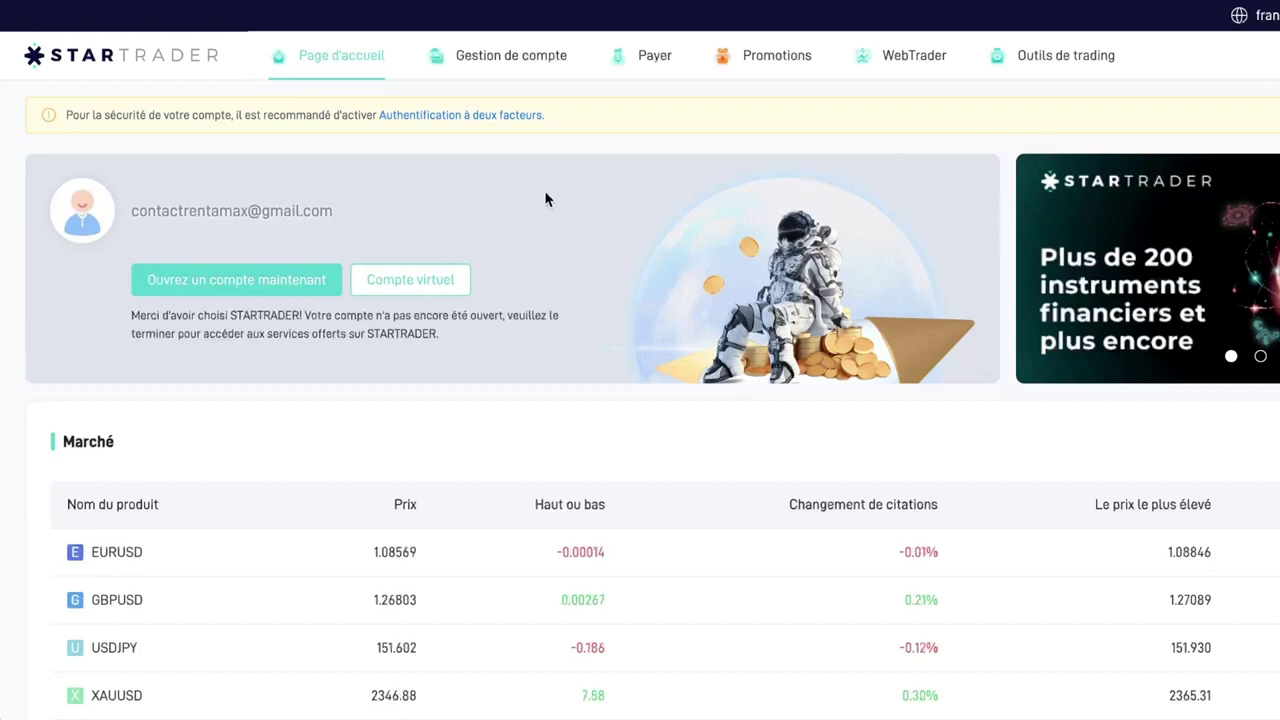
Start the account application and submit the basic information with France as the country of residence and the applicant's contact number.
{"action": "left_click", "coordinate": [222, 288]}
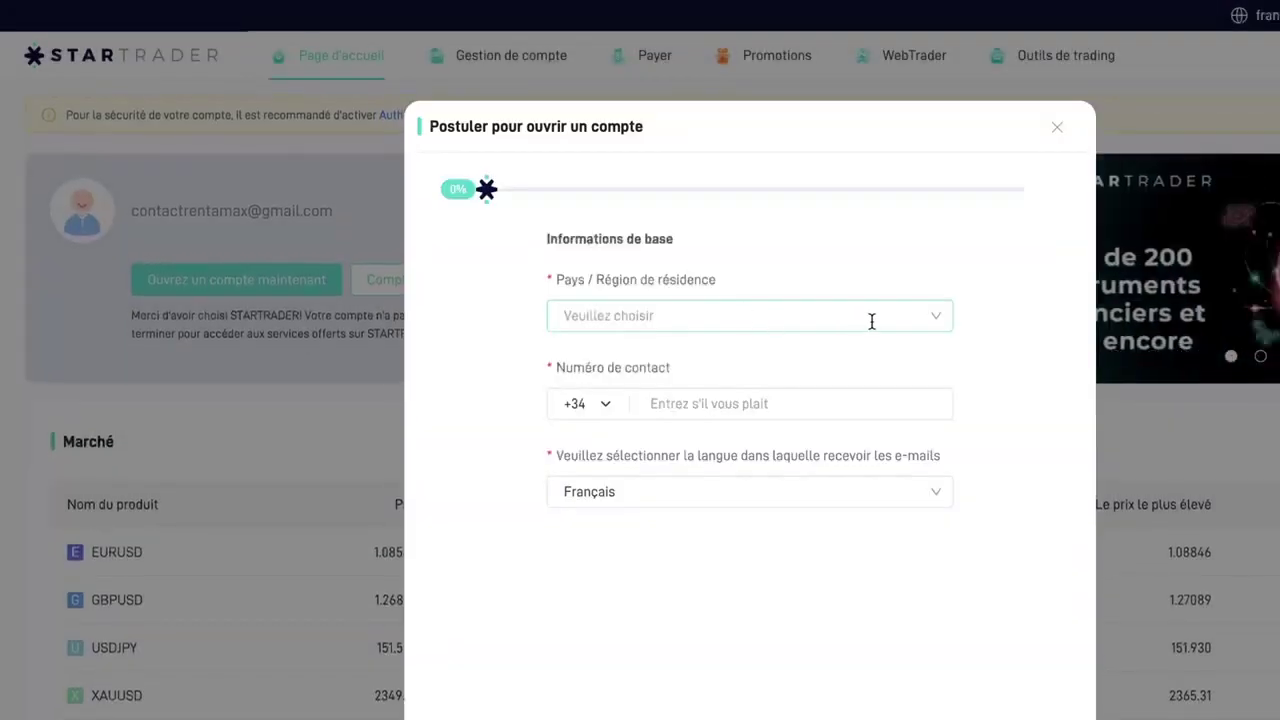
{"action": "left_click", "coordinate": [871, 321]}
{"action": "left_click", "coordinate": [711, 424]}
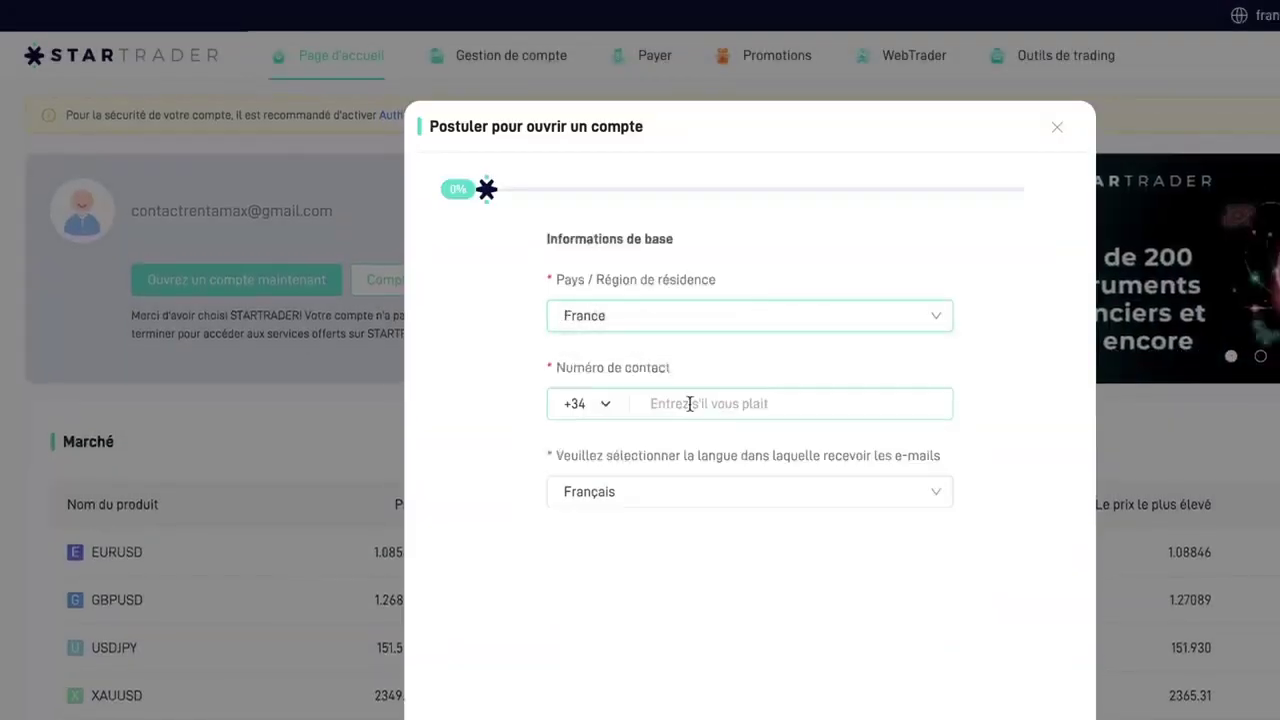
{"action": "left_click", "coordinate": [690, 403]}
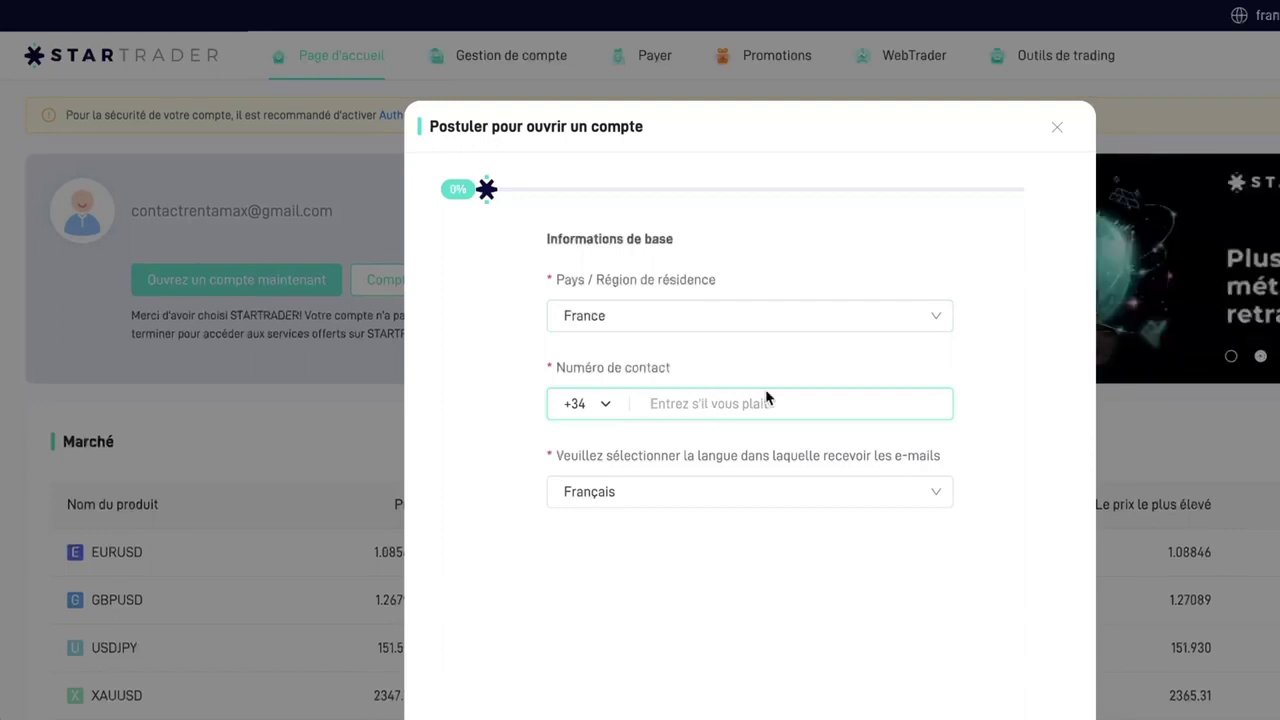
{"action": "type", "text": "66666666"}
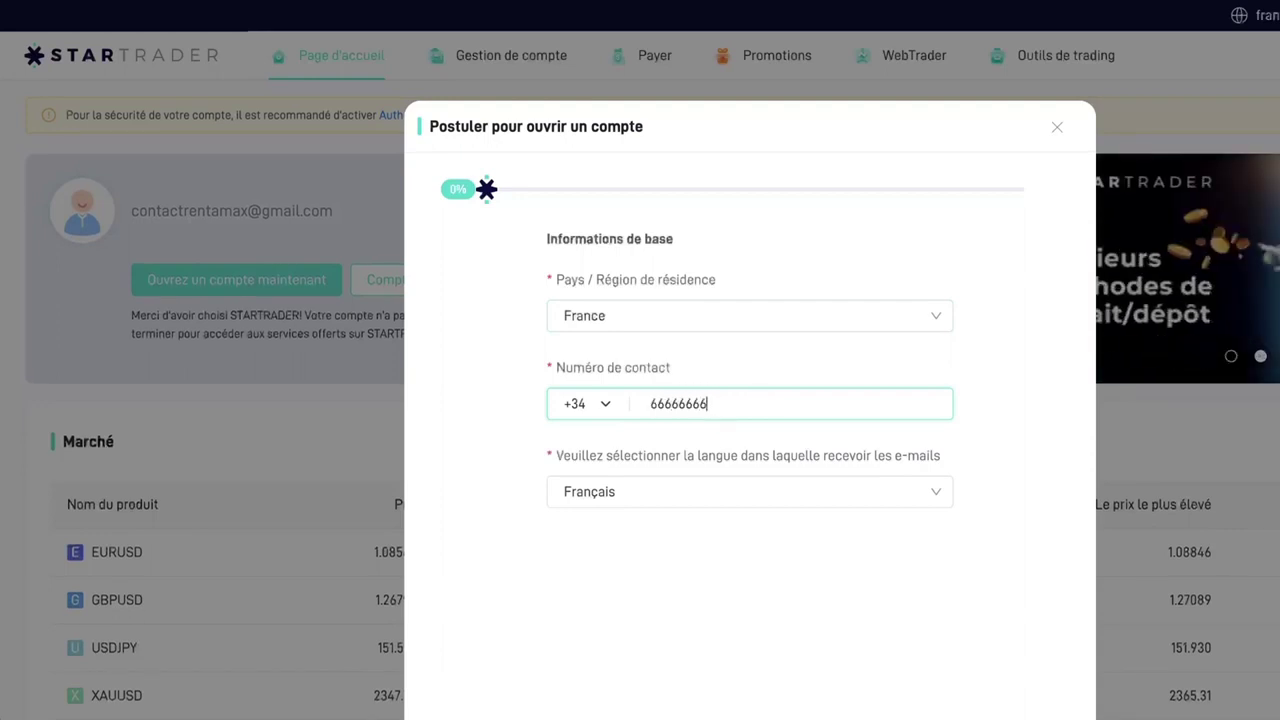
{"action": "type", "text": "66"}
{"action": "scroll", "coordinate": [594, 366], "scroll_direction": "down", "scroll_amount": 1}
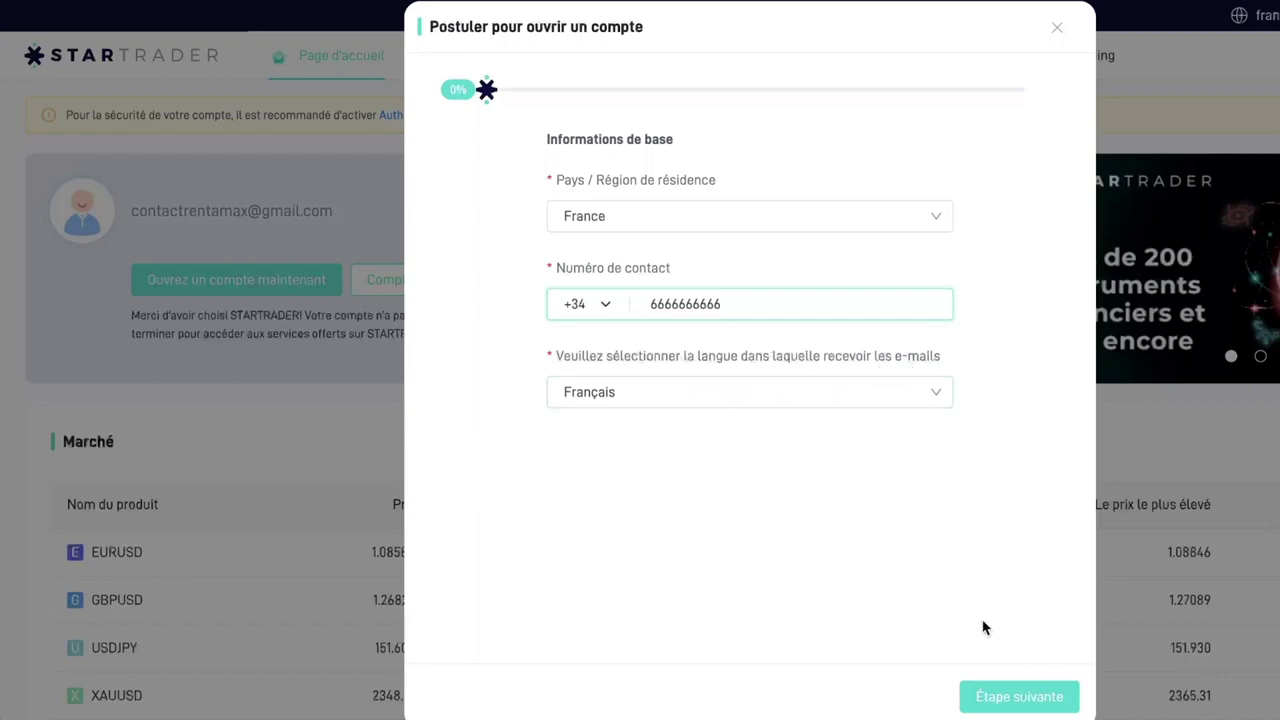
{"action": "left_click", "coordinate": [1016, 700]}
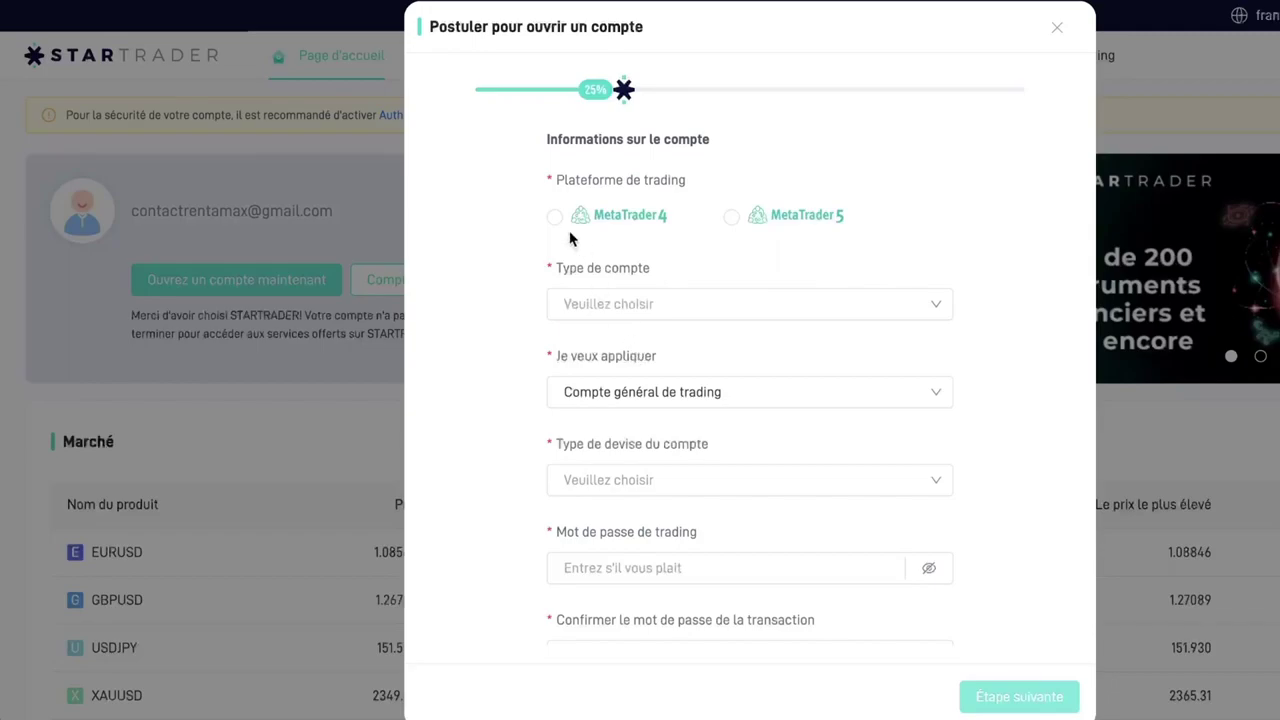
Configure the trading account with MetaTrader 4, account type STP, application type PAMM Investor and currency USD.
{"action": "left_click", "coordinate": [556, 219]}
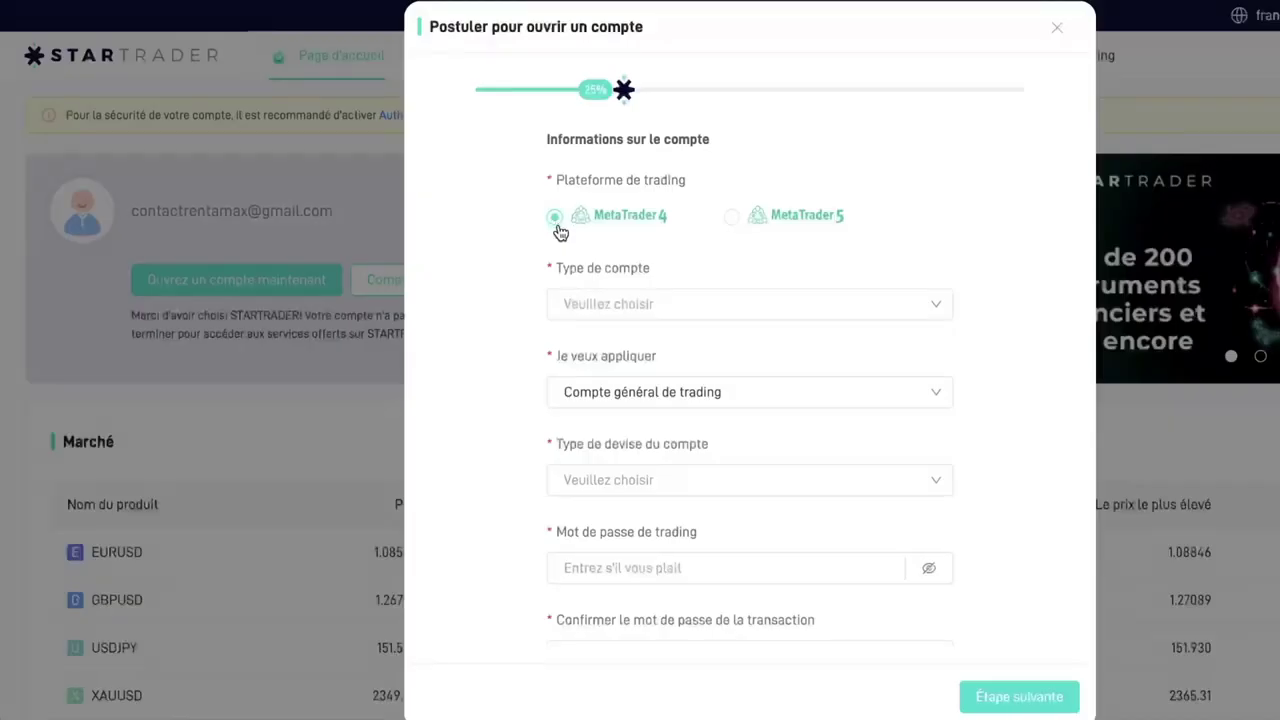
{"action": "left_click", "coordinate": [677, 318]}
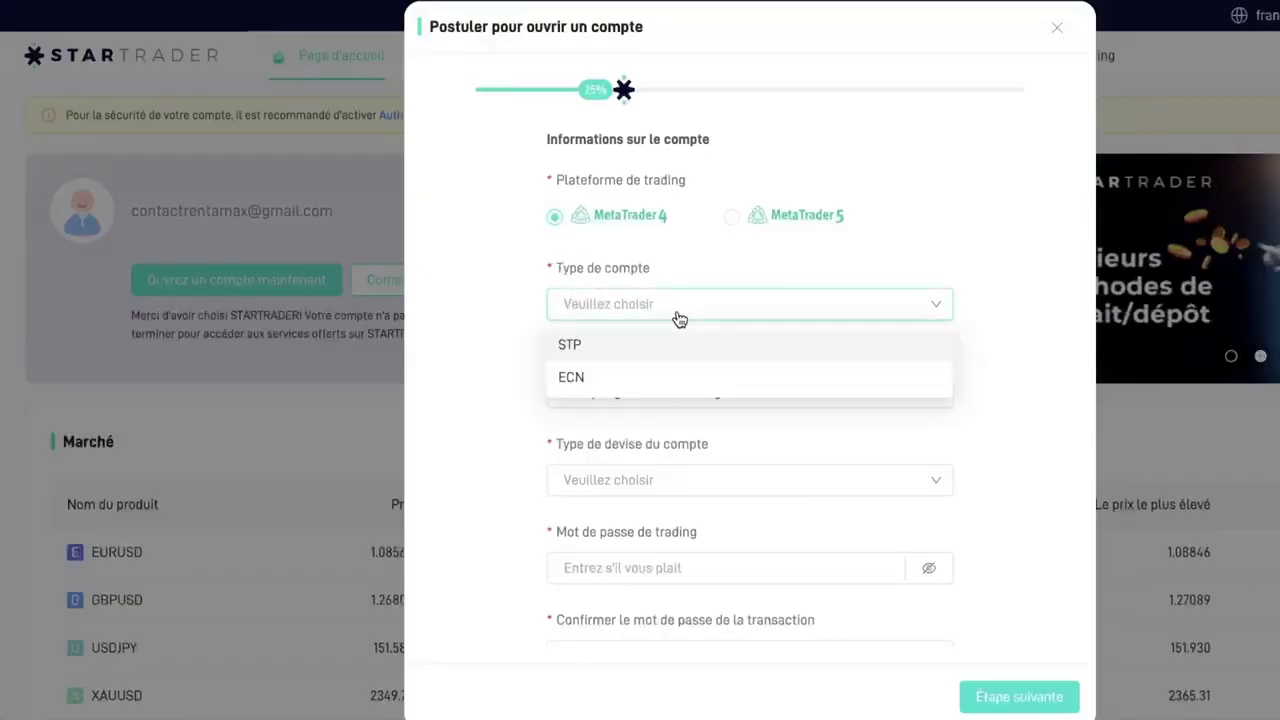
{"action": "left_click", "coordinate": [582, 350]}
{"action": "left_click", "coordinate": [924, 396]}
{"action": "left_click", "coordinate": [614, 466]}
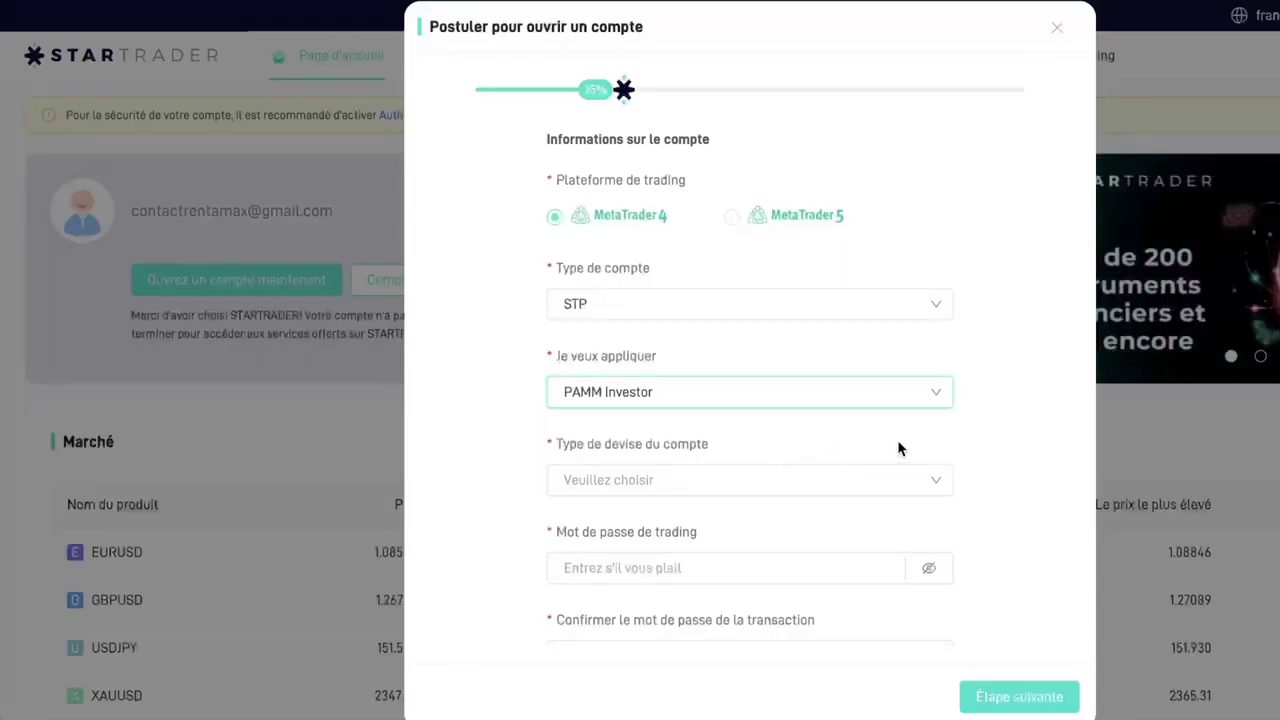
{"action": "left_click", "coordinate": [745, 481]}
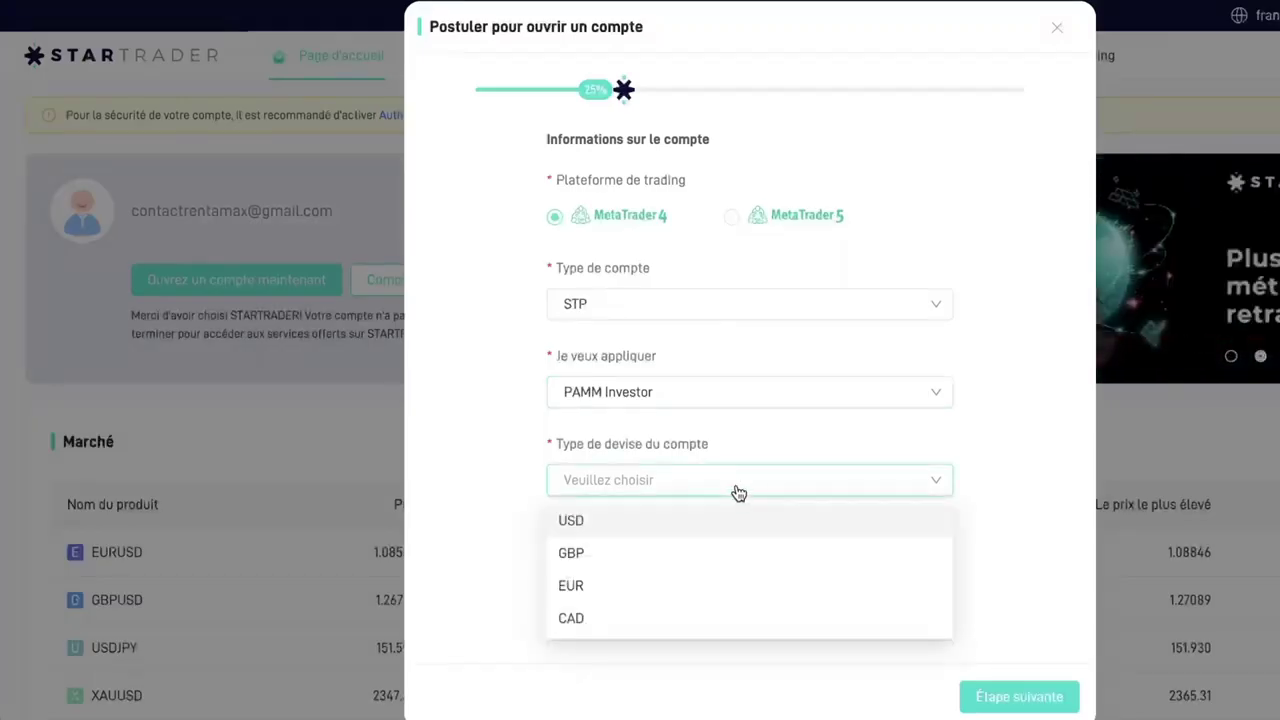
{"action": "left_click", "coordinate": [575, 522]}
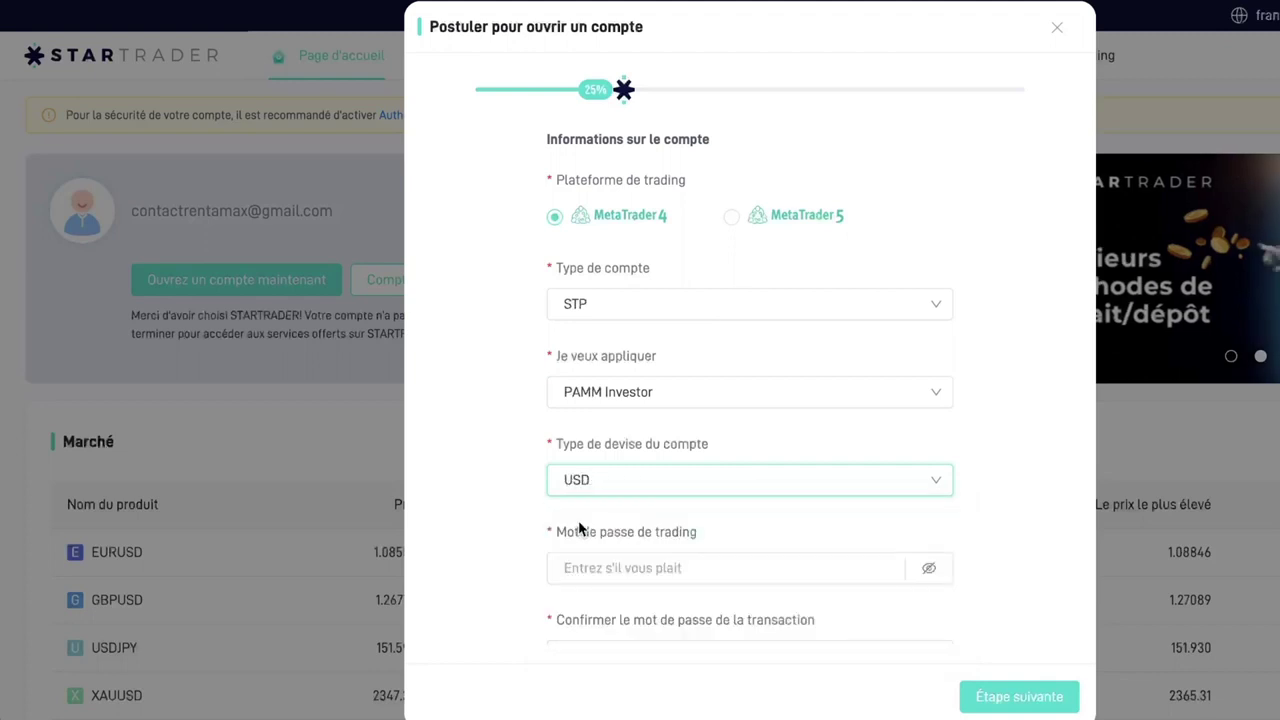
Enter and confirm the trading password, and advance to the suitability assessment.
{"action": "scroll", "coordinate": [814, 521], "scroll_direction": "down", "scroll_amount": 2}
{"action": "left_click", "coordinate": [641, 491]}
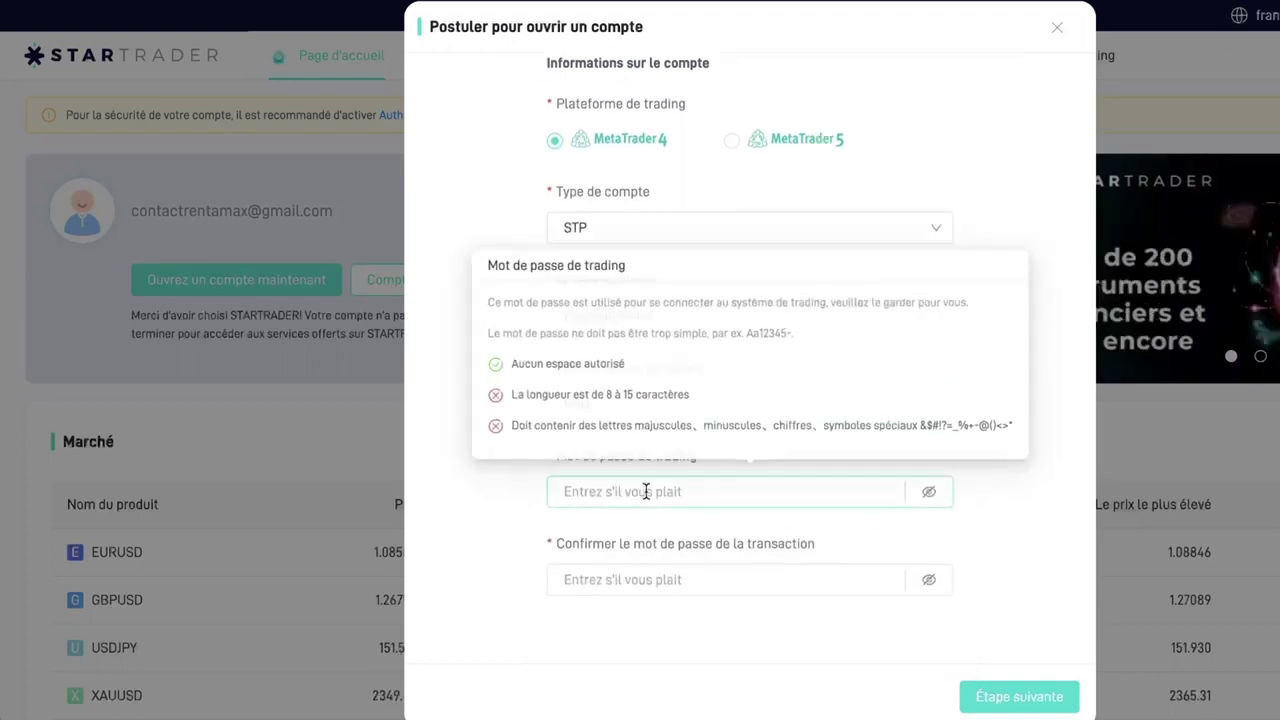
{"action": "left_click", "coordinate": [491, 494]}
{"action": "left_click", "coordinate": [588, 491]}
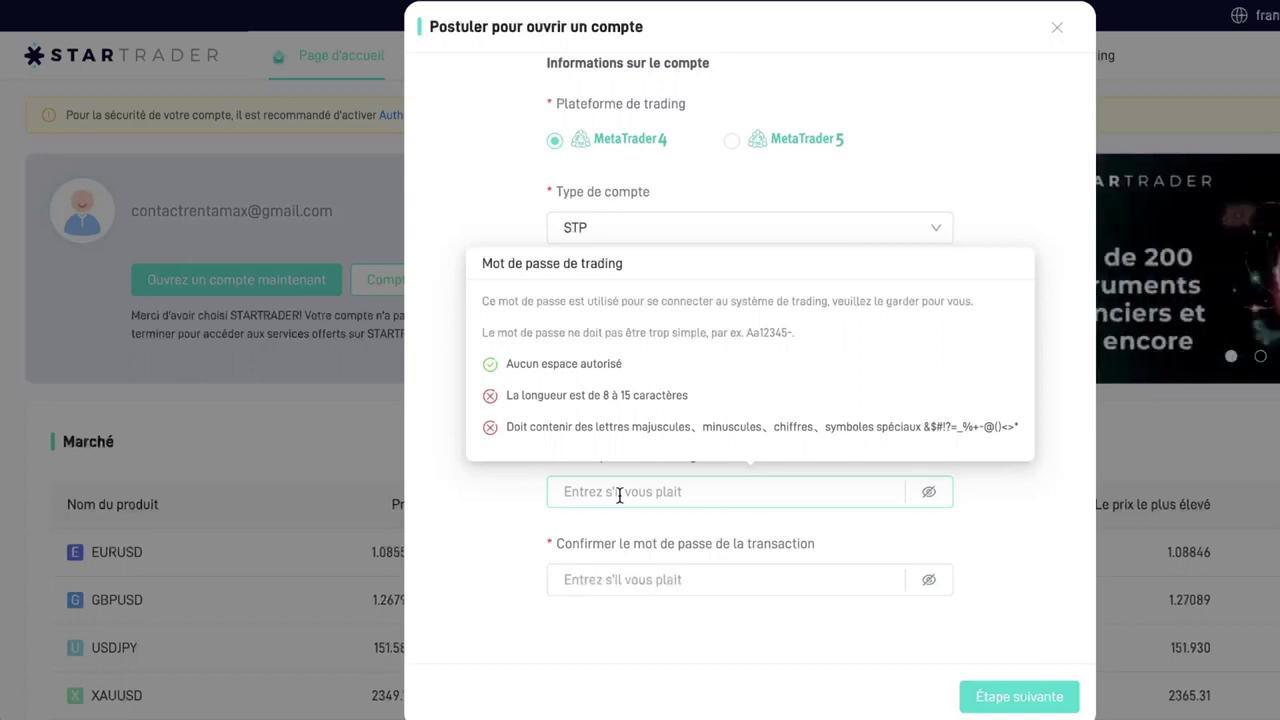
{"action": "left_click", "coordinate": [615, 588]}
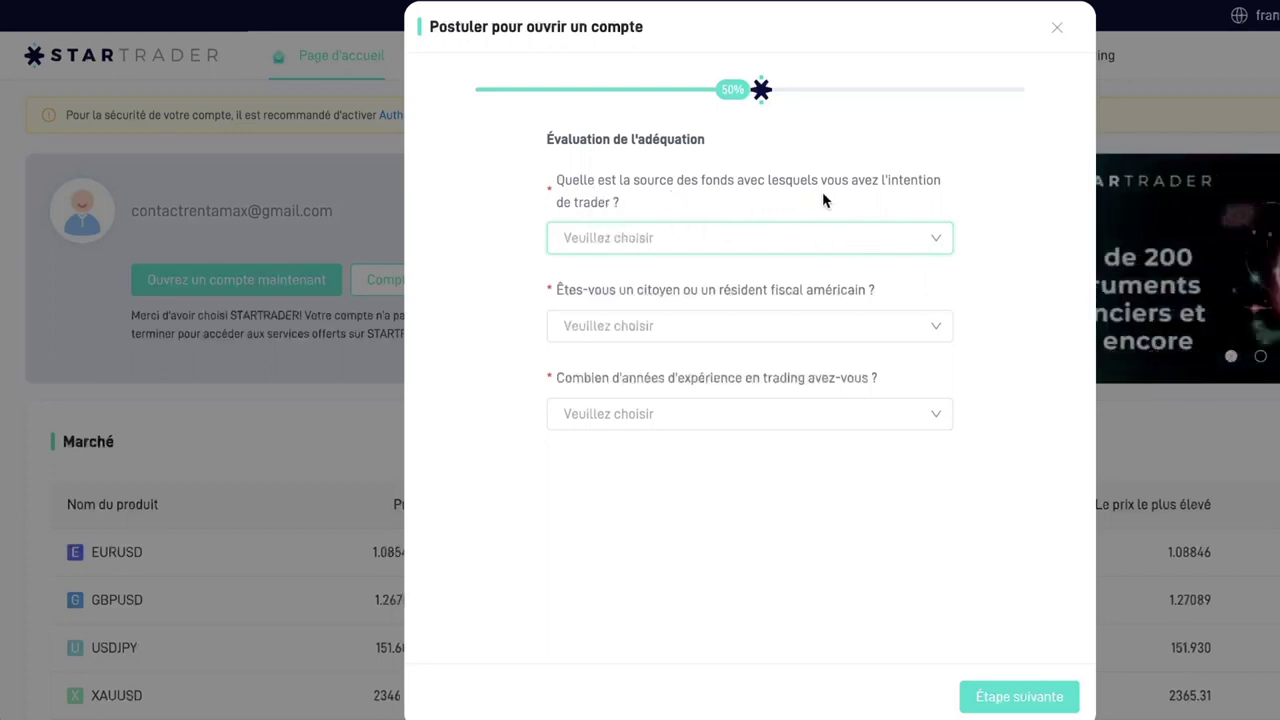
Submit the suitability assessment with Épargne / Investissement as source of funds, Non for US tax residency and 2-5 ans of trading experience.
{"action": "left_click", "coordinate": [899, 243]}
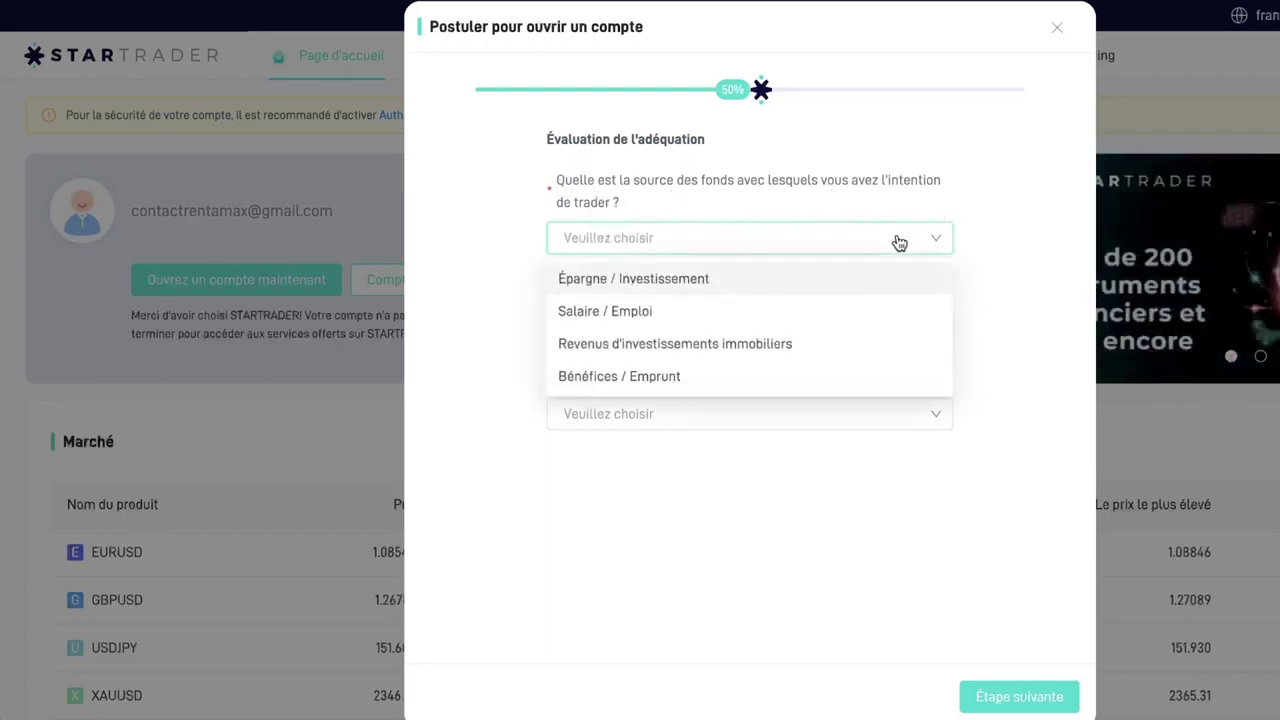
{"action": "left_click", "coordinate": [622, 288]}
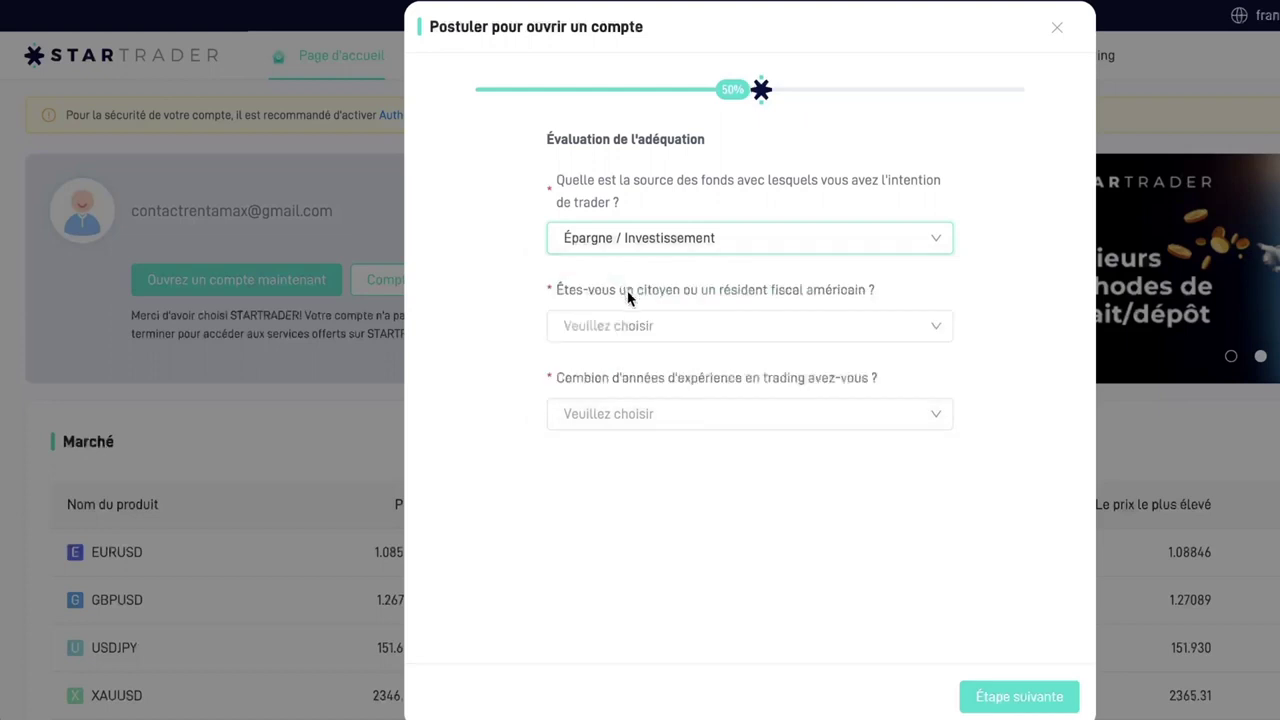
{"action": "left_click", "coordinate": [903, 331]}
{"action": "left_click", "coordinate": [606, 400]}
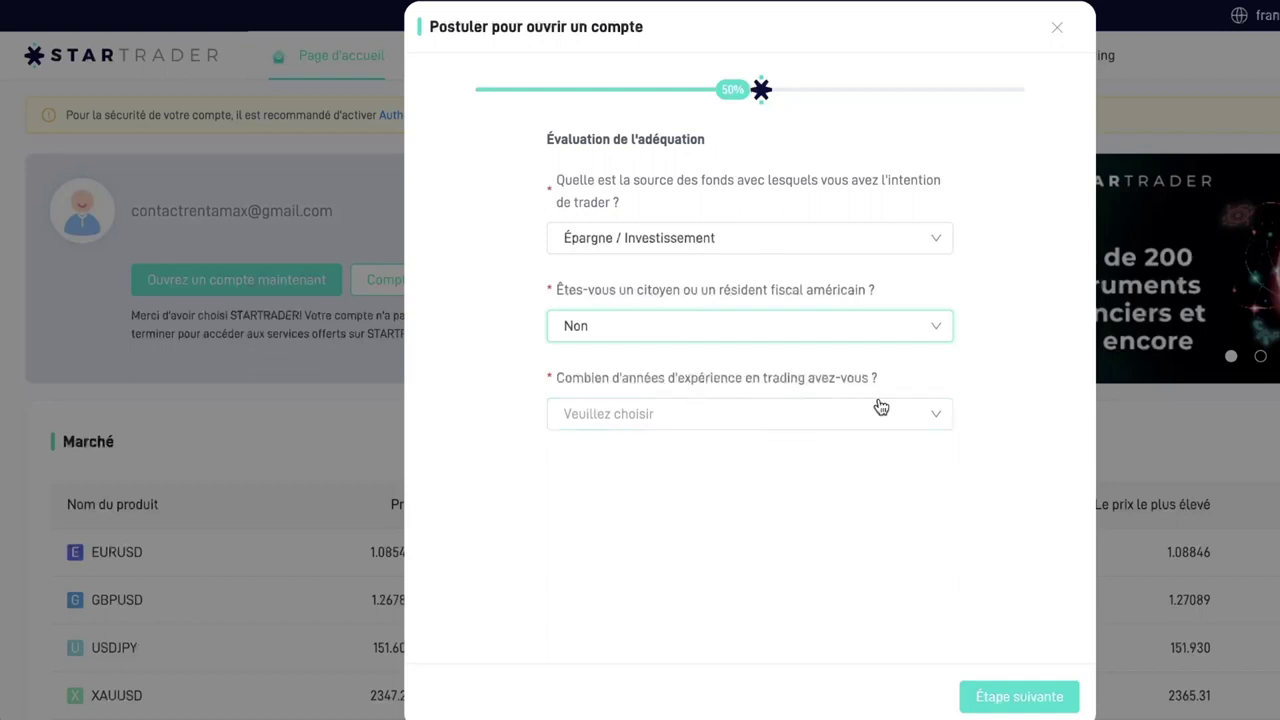
{"action": "left_click", "coordinate": [922, 420]}
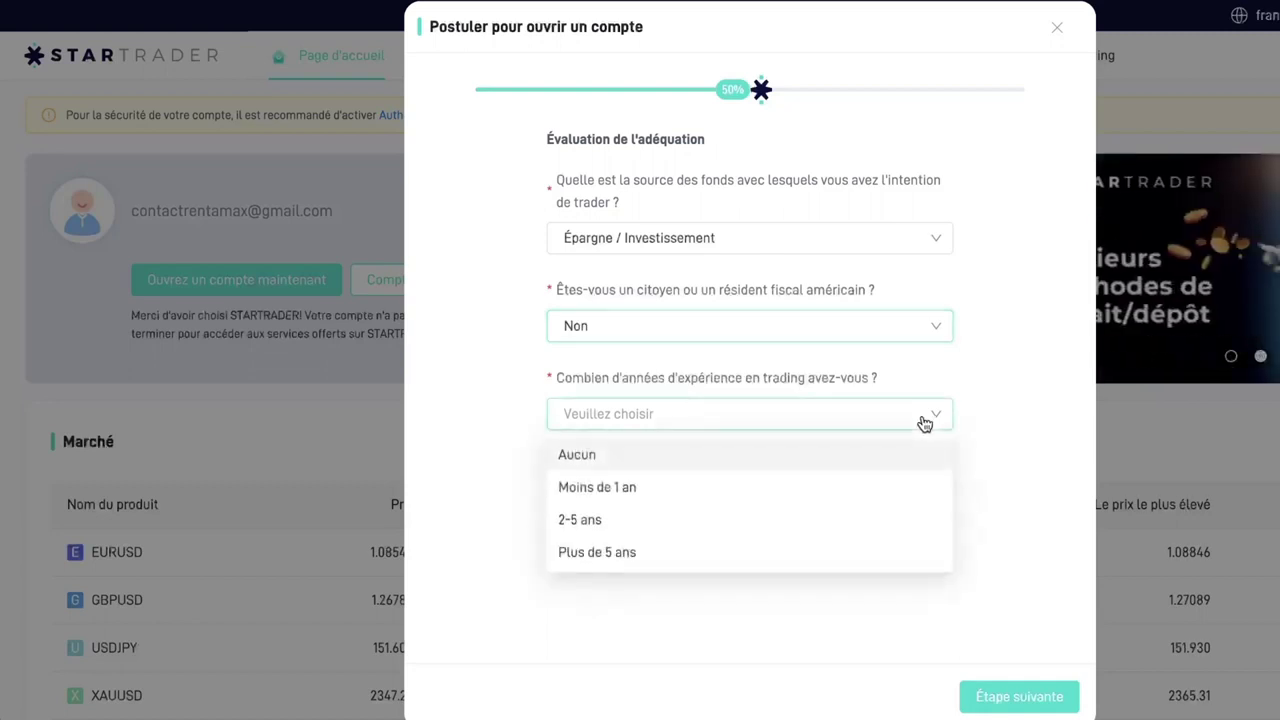
{"action": "left_click", "coordinate": [588, 521]}
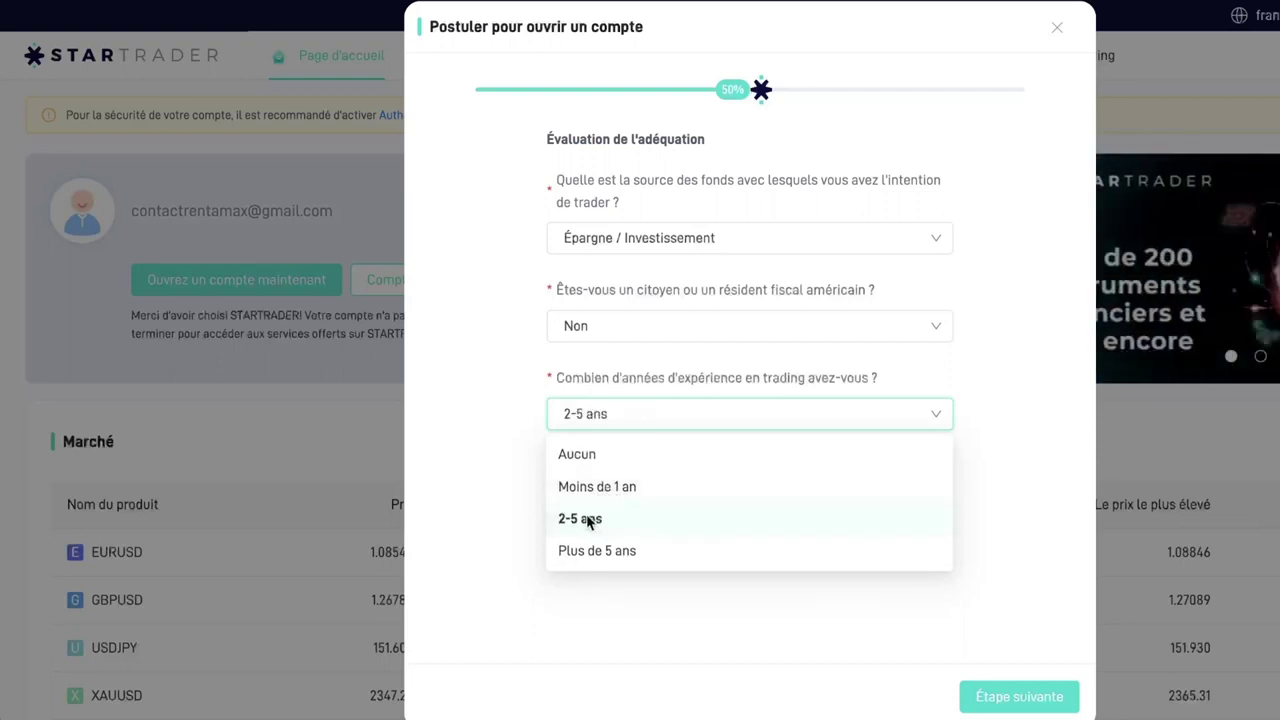
{"action": "left_click", "coordinate": [1024, 698]}
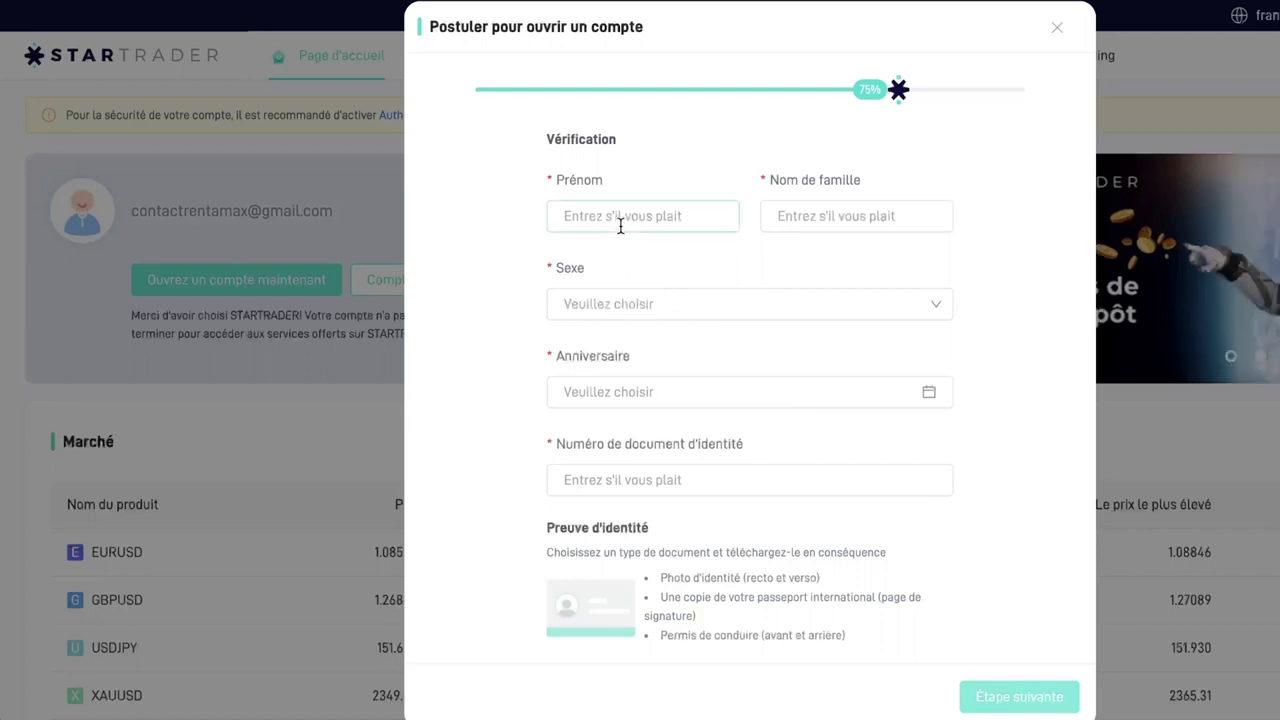
Review the verification form's personal fields, the accepted identity and address proofs, and the confirmation statement.
{"action": "left_click", "coordinate": [620, 224]}
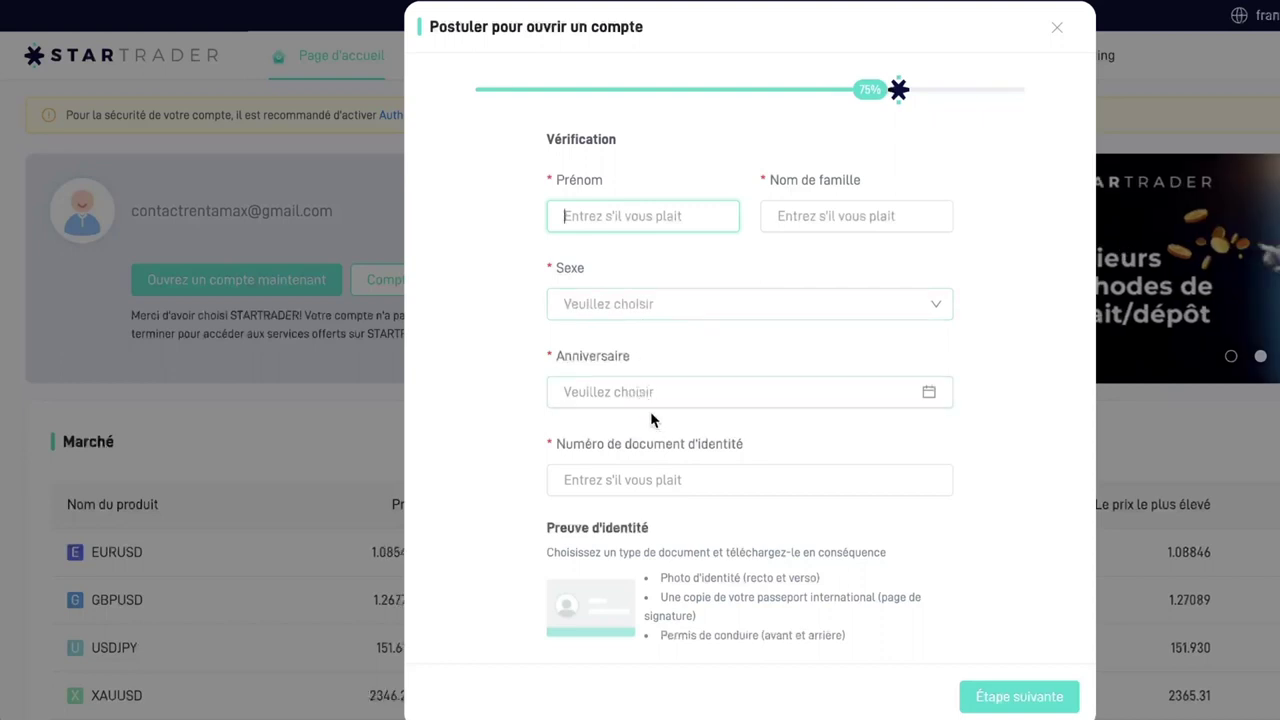
{"action": "scroll", "coordinate": [641, 480], "scroll_direction": "down", "scroll_amount": 2}
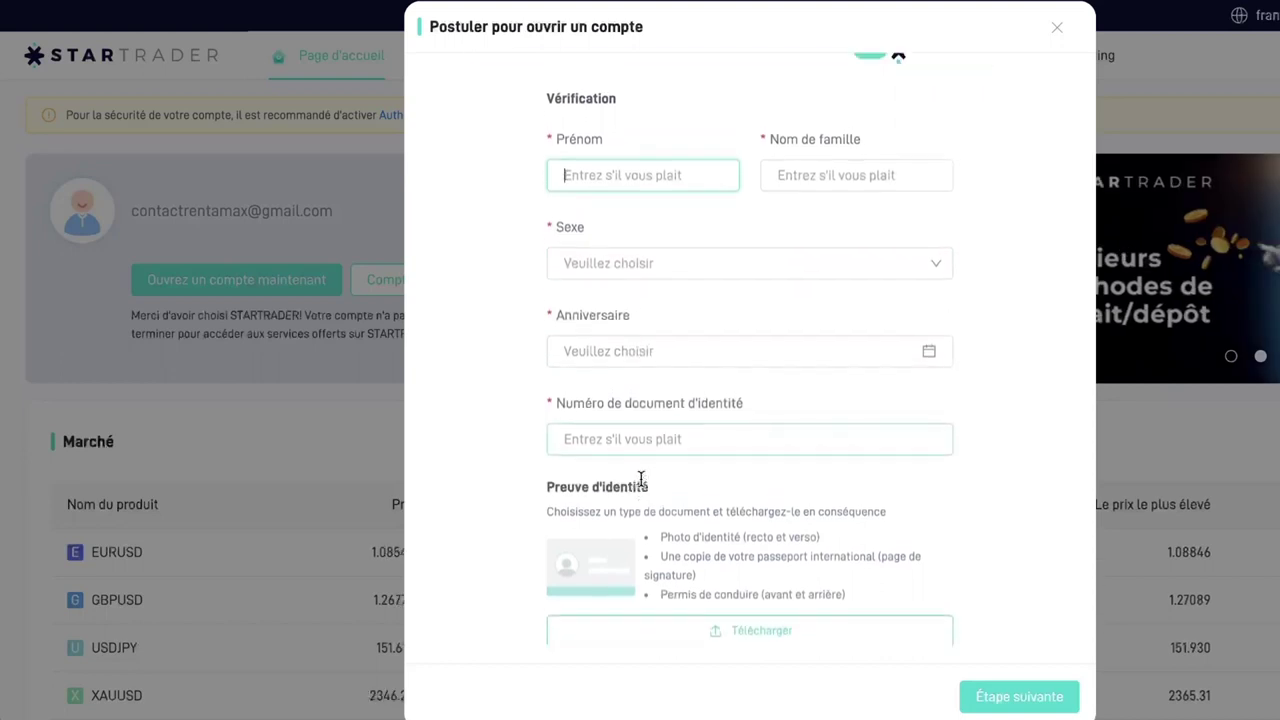
{"action": "scroll", "coordinate": [641, 484], "scroll_direction": "down", "scroll_amount": 1}
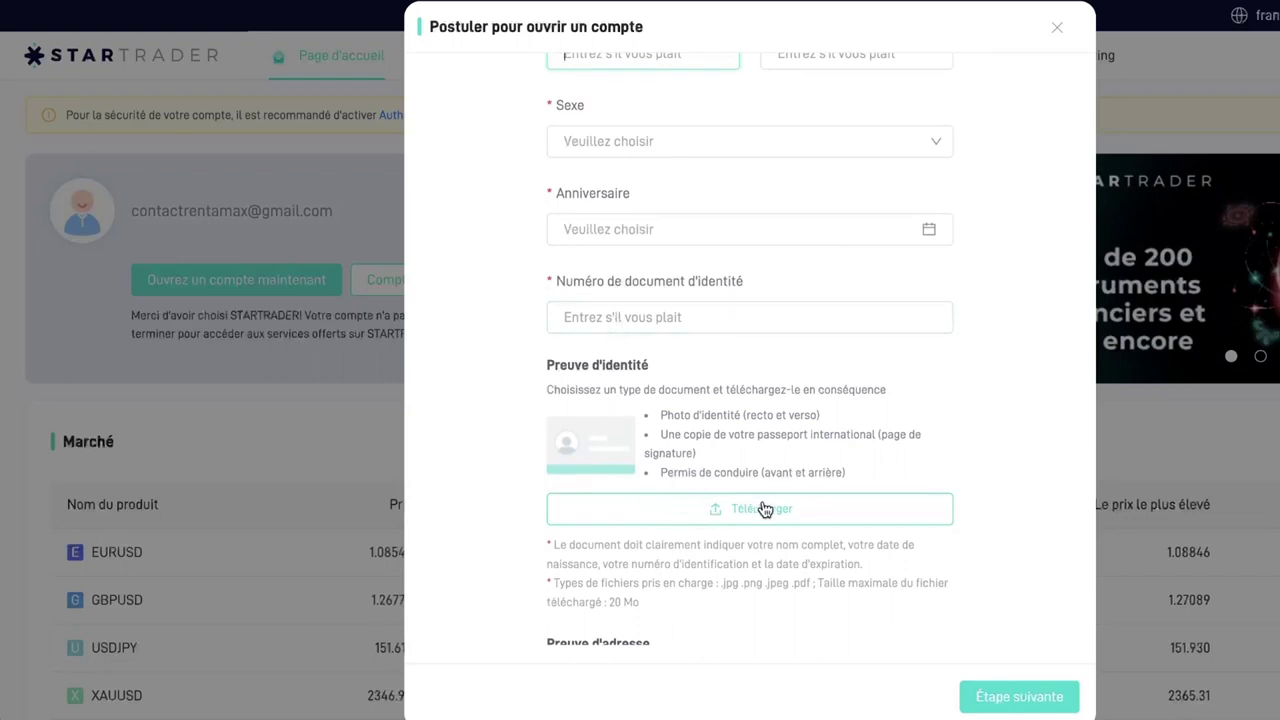
{"action": "scroll", "coordinate": [765, 510], "scroll_direction": "down", "scroll_amount": 6}
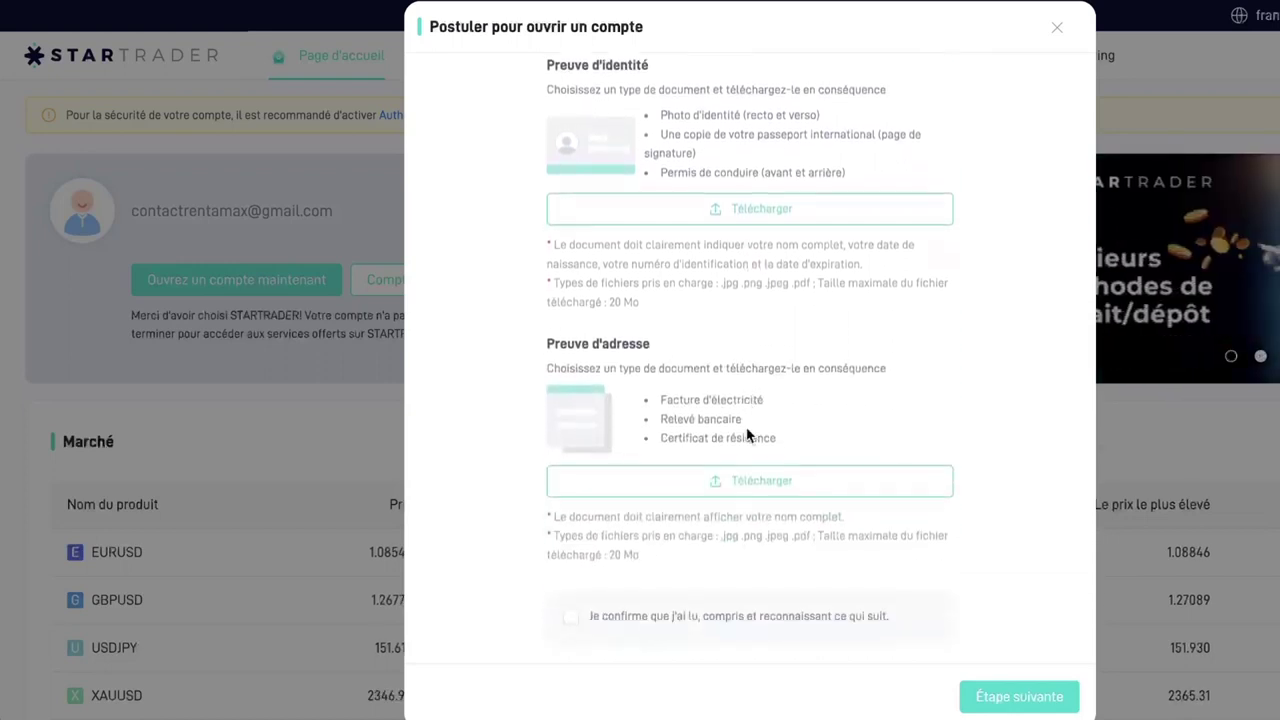
{"action": "left_click_drag", "start_coordinate": [558, 343], "coordinate": [594, 343]}
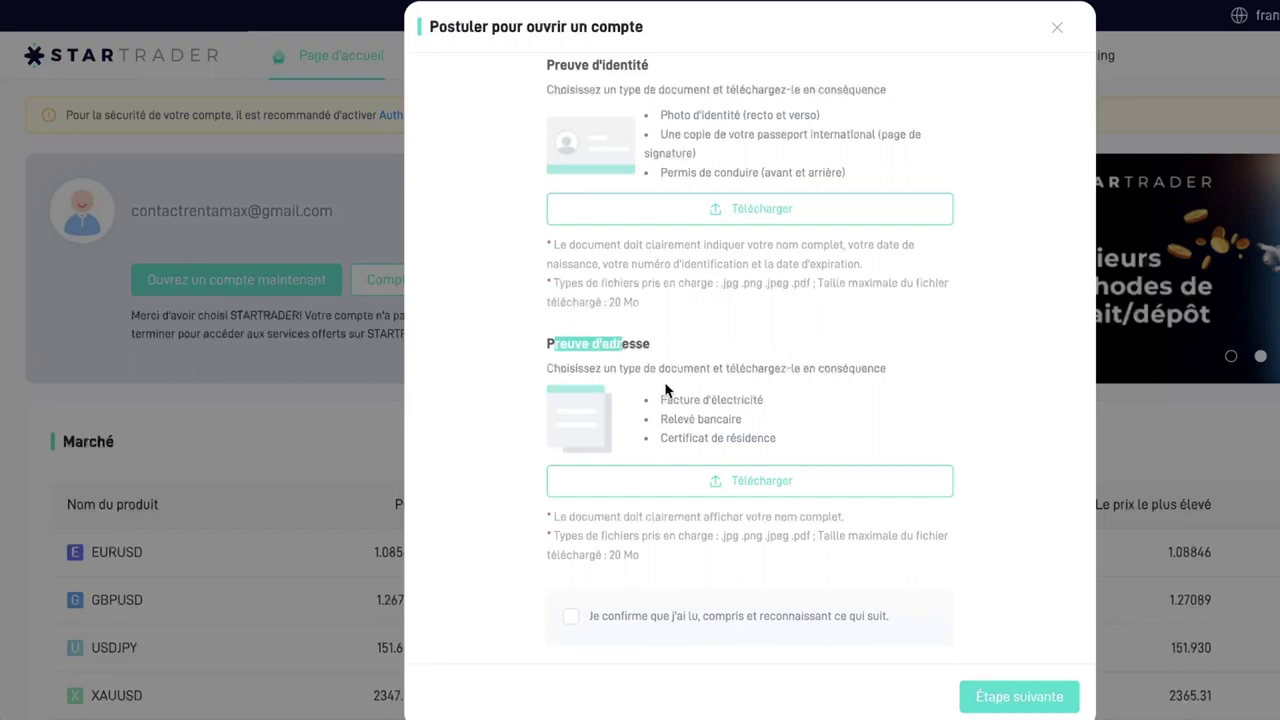
{"action": "left_click_drag", "start_coordinate": [662, 400], "coordinate": [759, 443]}
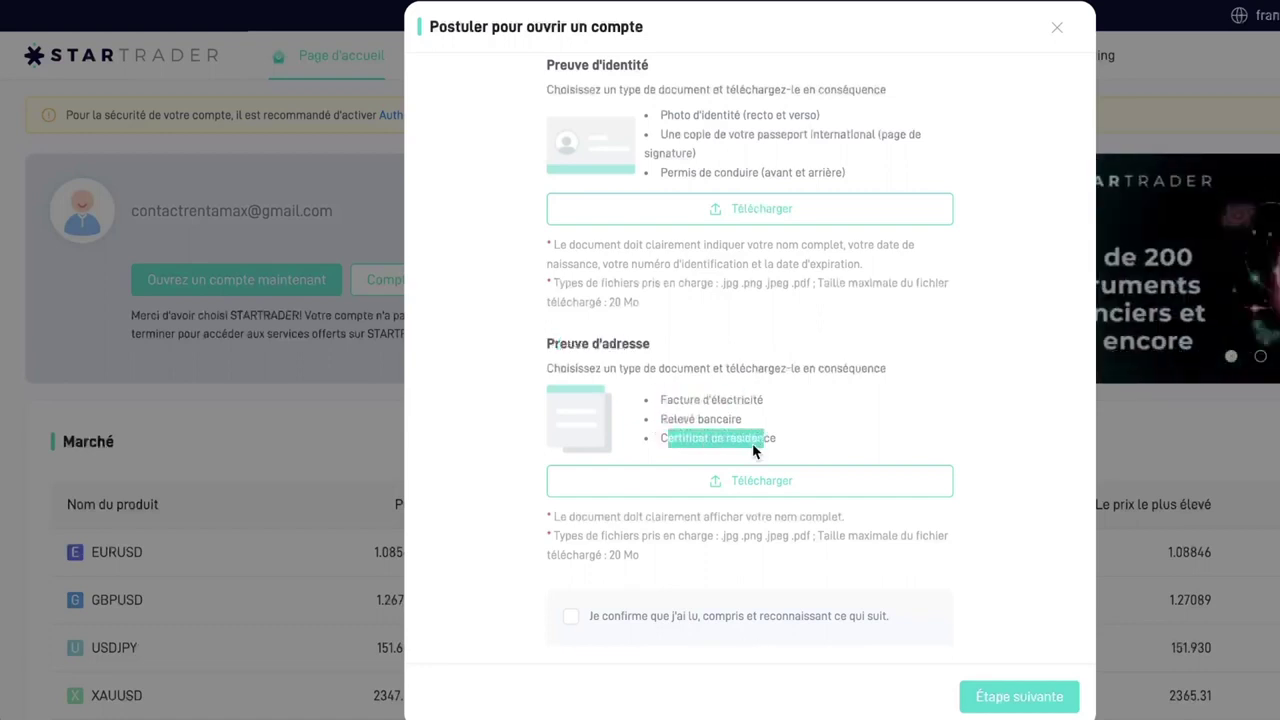
{"action": "scroll", "coordinate": [790, 443], "scroll_direction": "up", "scroll_amount": 1}
{"action": "left_click", "coordinate": [837, 443]}
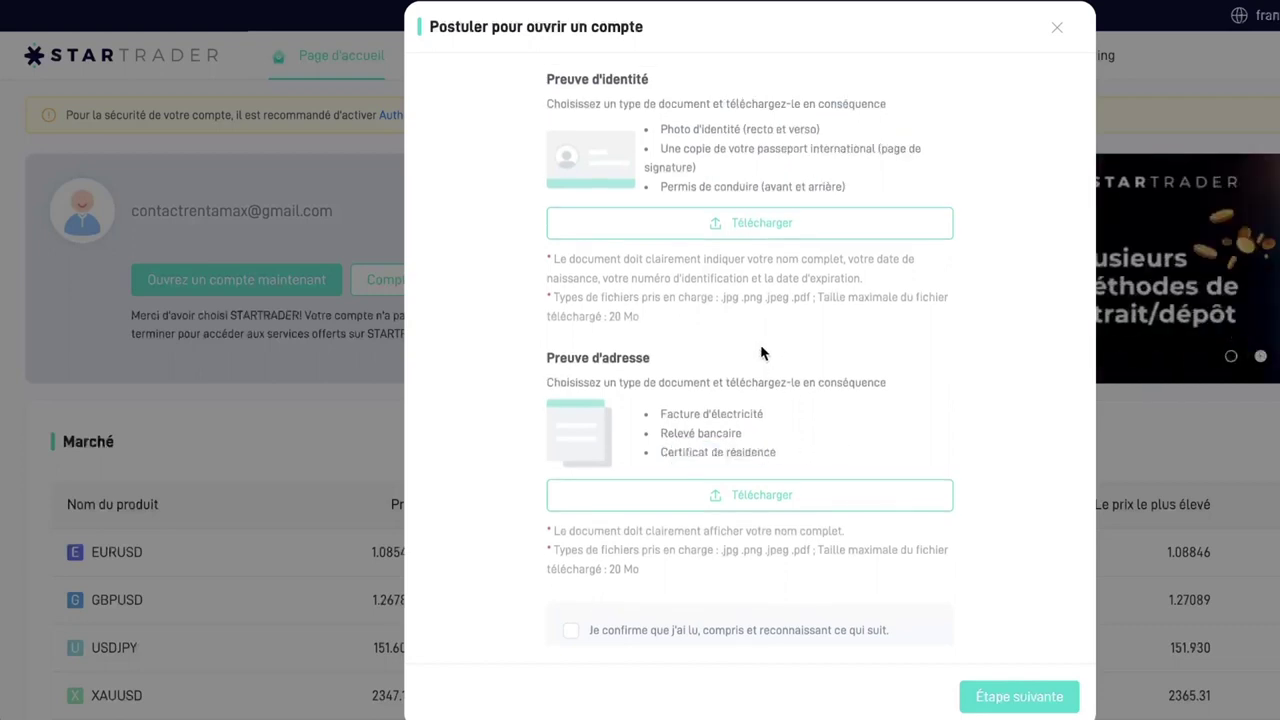
{"action": "scroll", "coordinate": [760, 353], "scroll_direction": "up", "scroll_amount": 1}
{"action": "scroll", "coordinate": [760, 354], "scroll_direction": "down", "scroll_amount": 3}
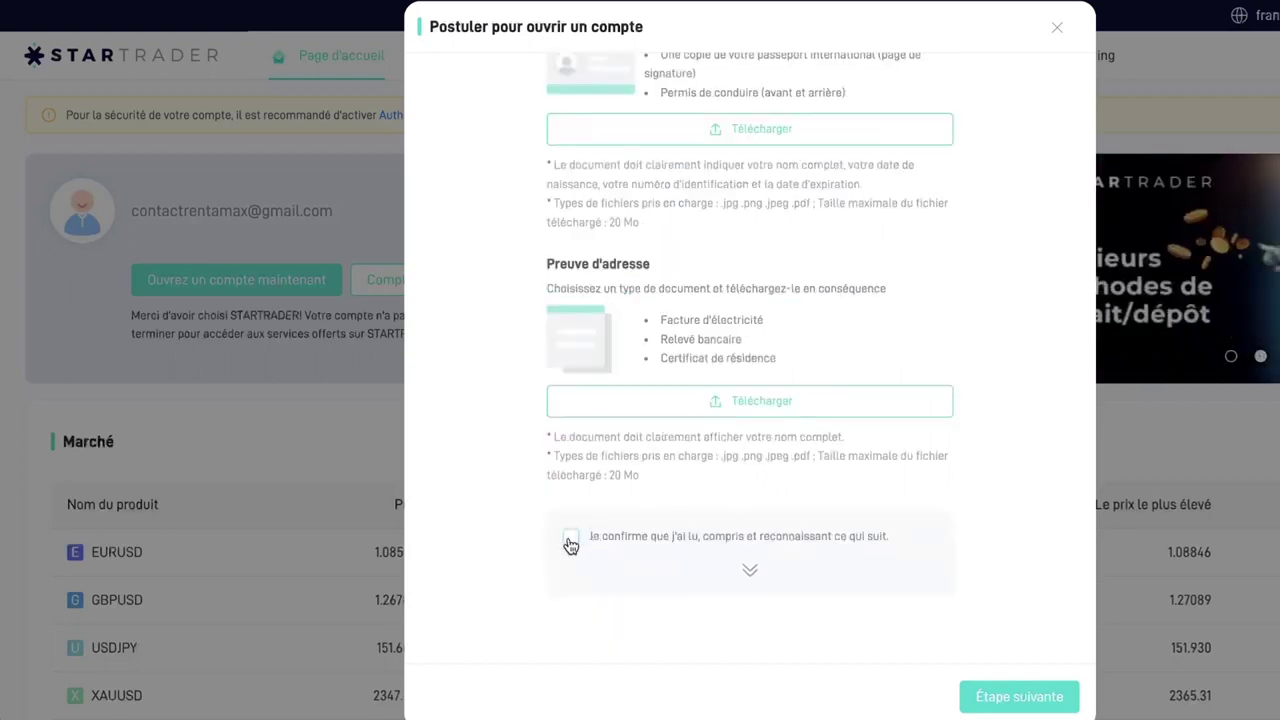